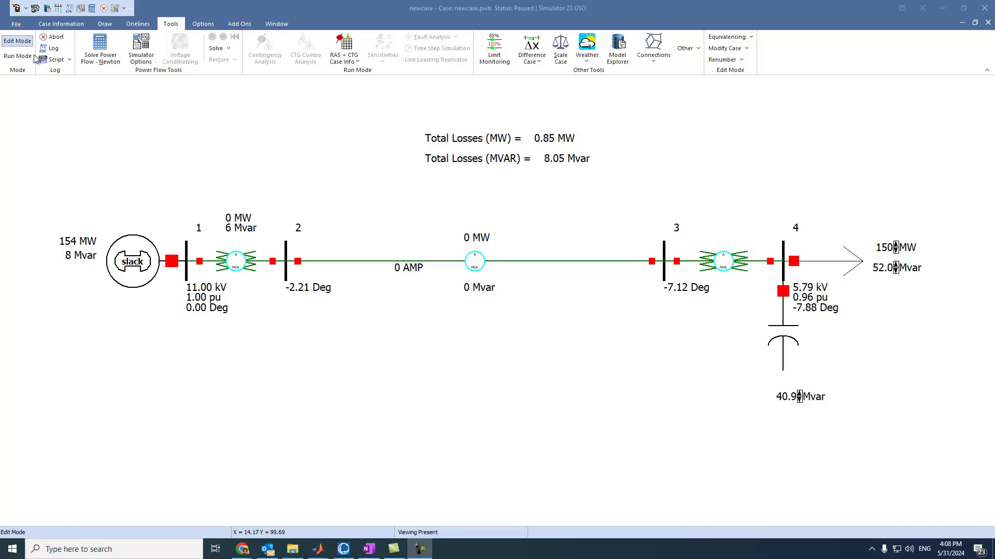
On the Draw tab in Edit Mode, expand the Field list and then the Background object list.
{"action": "left_click", "coordinate": [105, 24]}
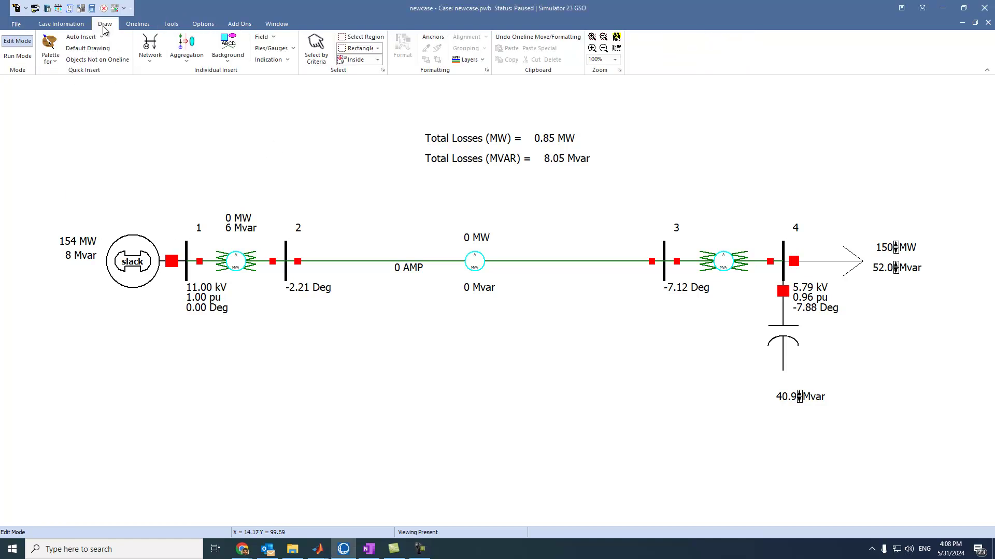
{"action": "left_click", "coordinate": [261, 36]}
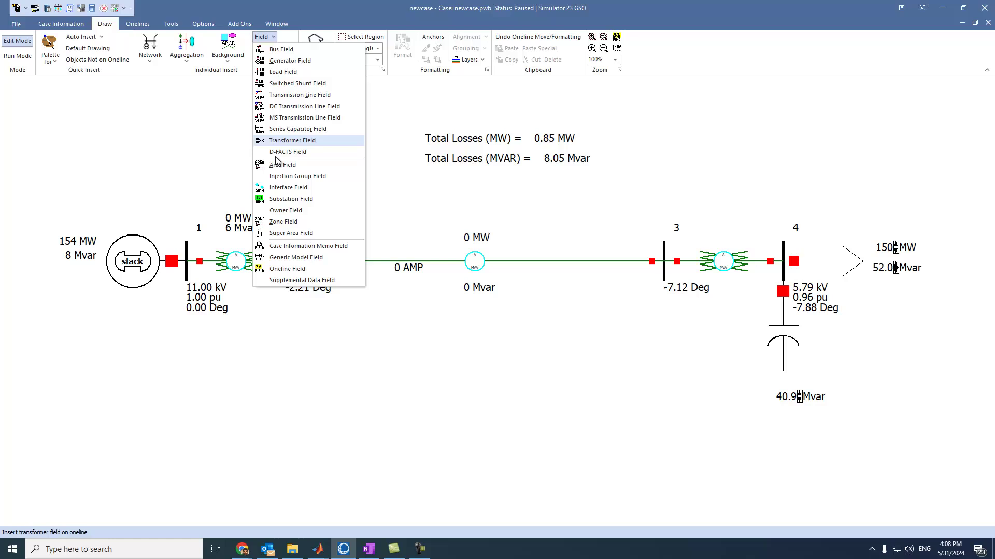
{"action": "left_click", "coordinate": [228, 47]}
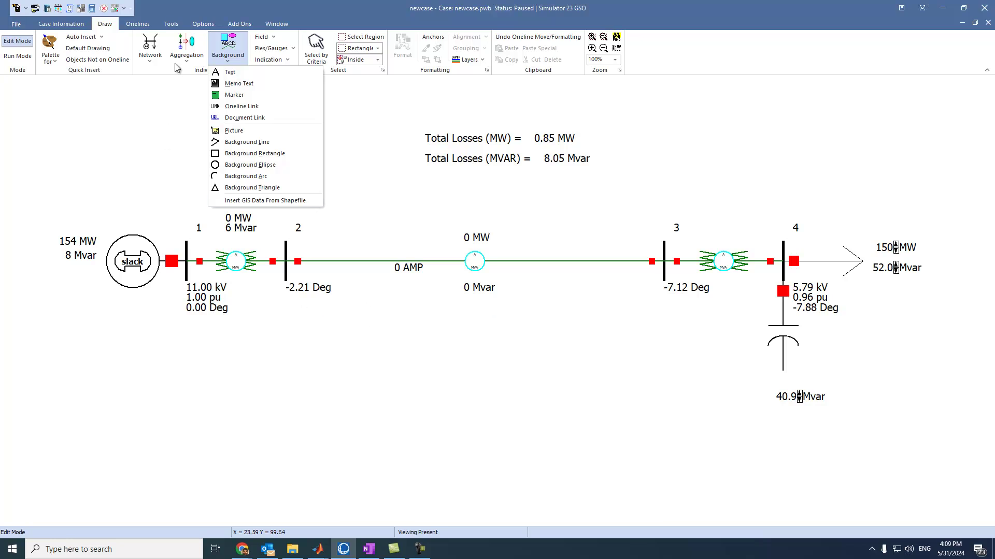
Solve the case in Run Mode, then open the bus 4 capacitor breaker so bus 4 drops to 0.92 pu.
{"action": "left_click", "coordinate": [150, 48]}
{"action": "left_click", "coordinate": [24, 57]}
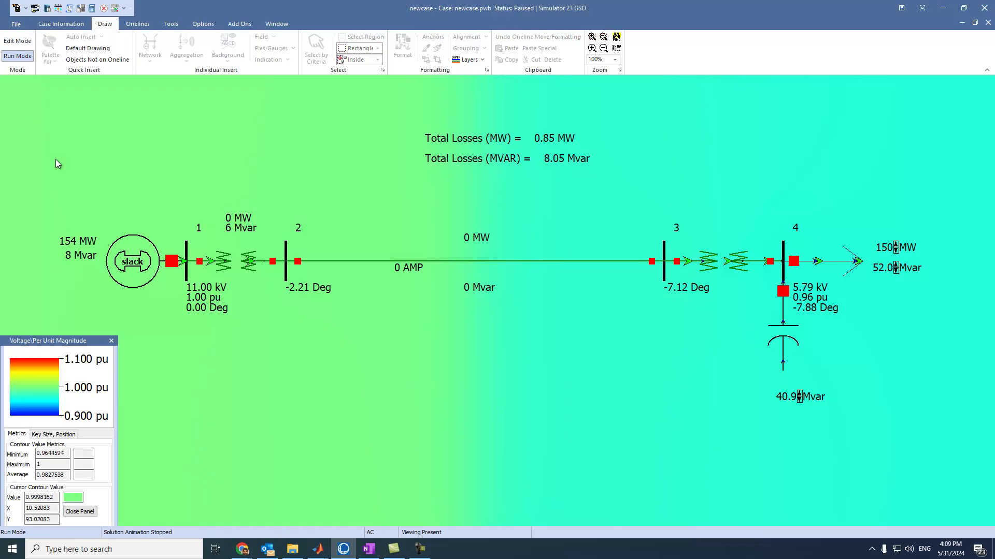
{"action": "left_click", "coordinate": [170, 25]}
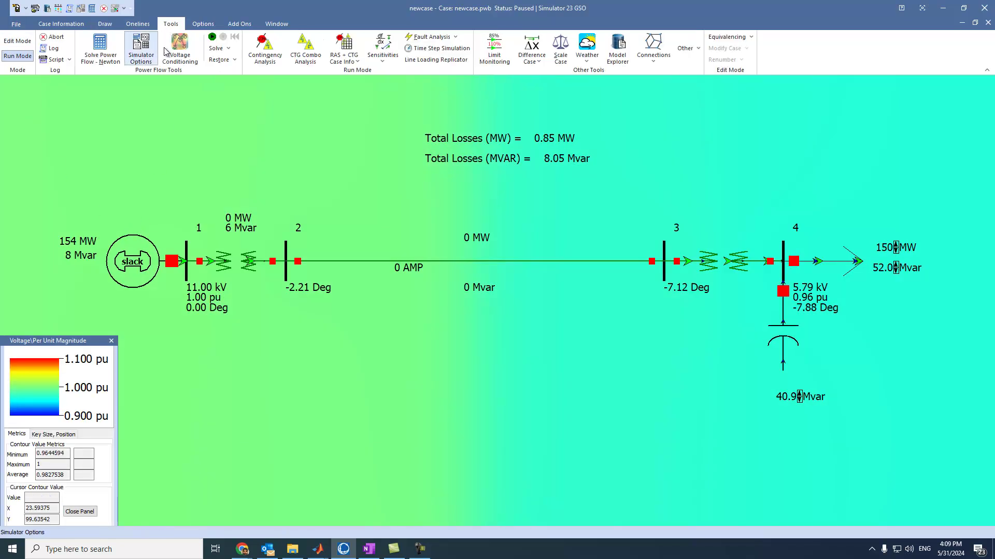
{"action": "left_click", "coordinate": [212, 37]}
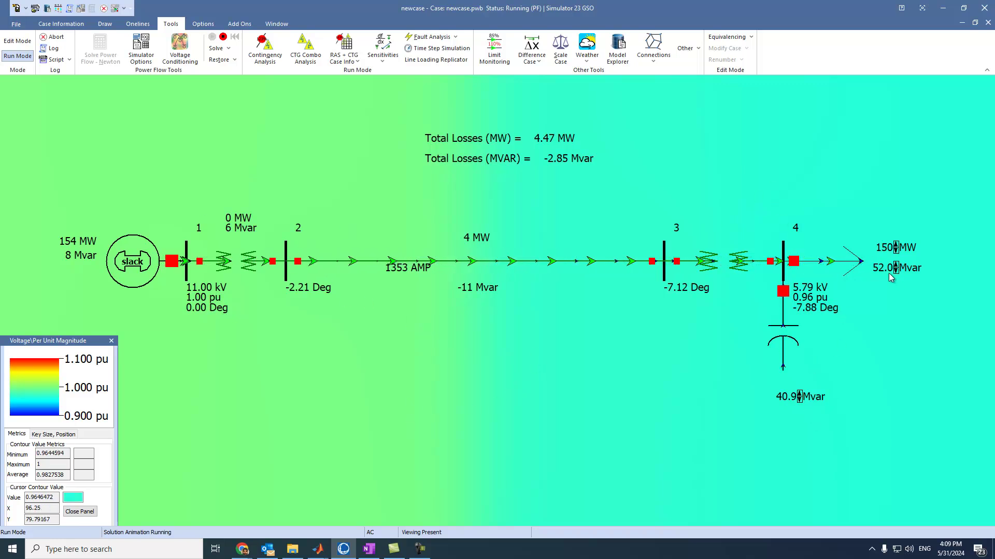
{"action": "left_click", "coordinate": [782, 291]}
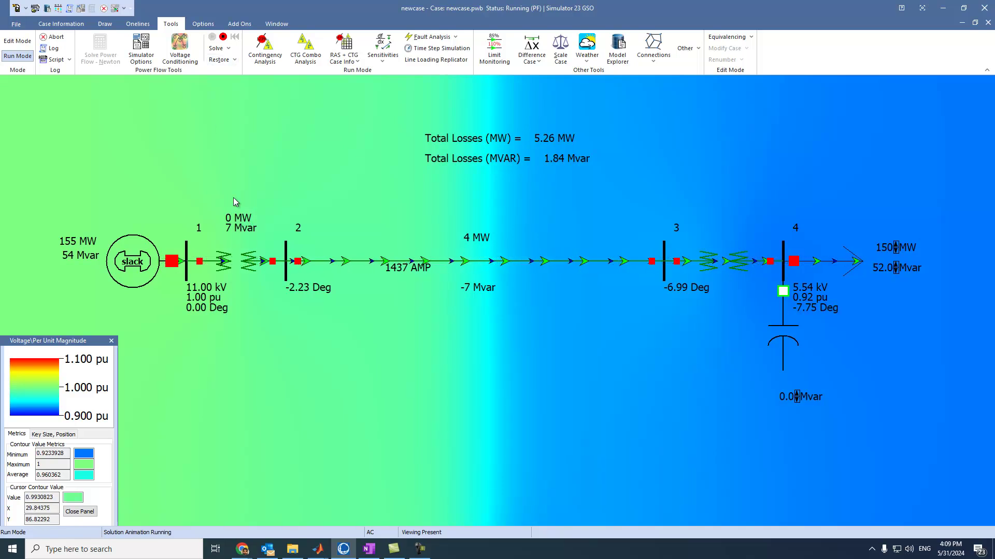
Show the bus 1–2 MW loss field with 2 digits right of the decimal, reading 0.27 MW.
{"action": "double_click", "coordinate": [244, 222]}
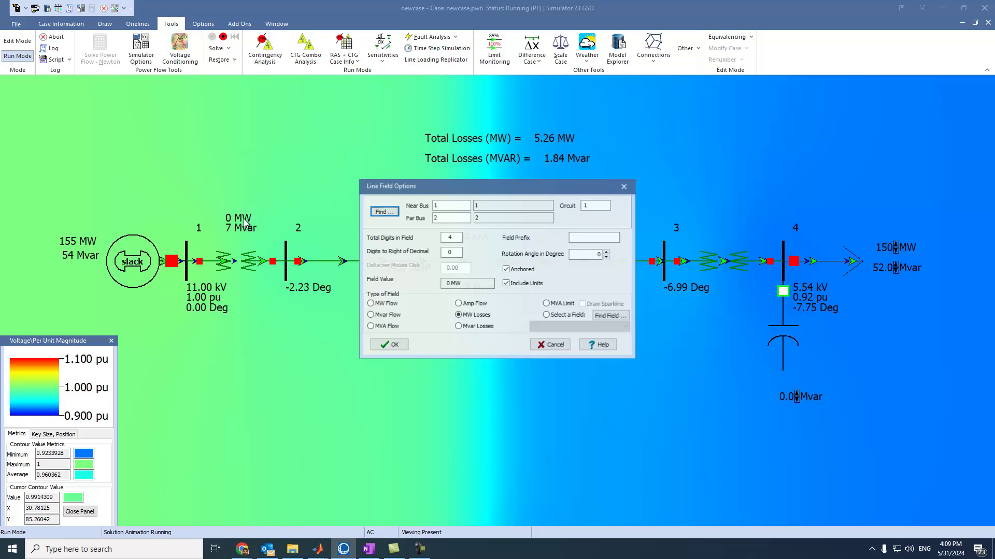
{"action": "left_click", "coordinate": [579, 238]}
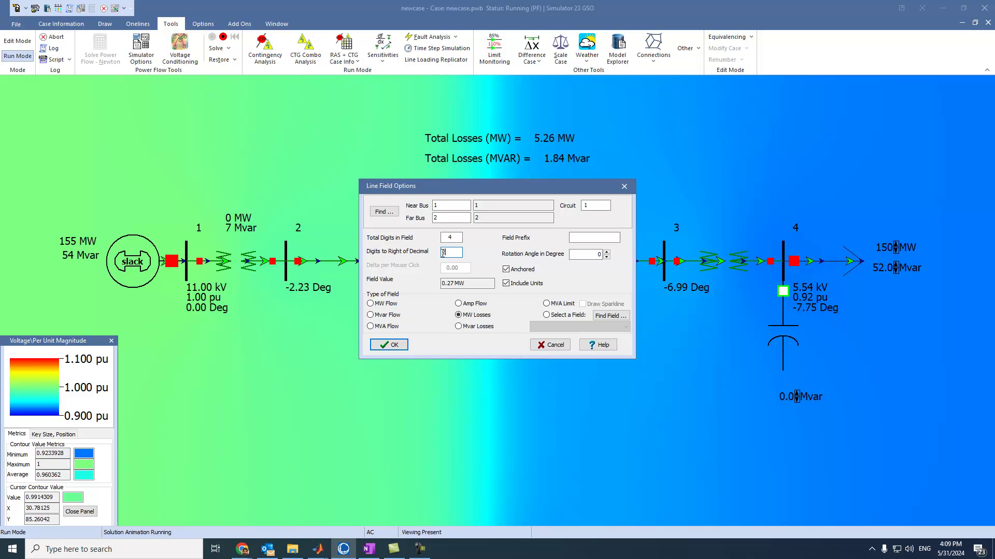
{"action": "left_click", "coordinate": [392, 346]}
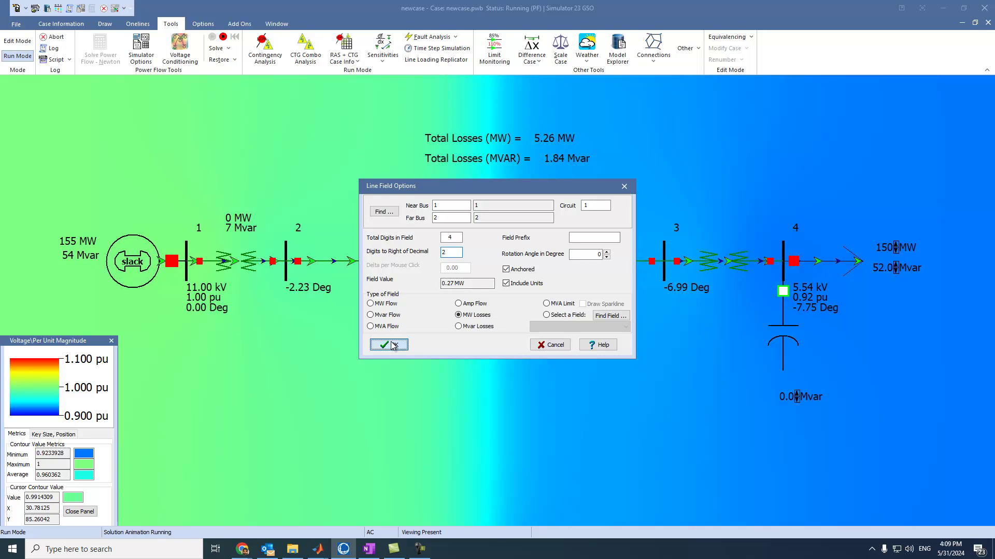
Show the bus 1–2 Mvar loss field with 2 decimals, reading 6.75 Mvar instead of 7.
{"action": "double_click", "coordinate": [242, 234]}
{"action": "left_click", "coordinate": [454, 254]}
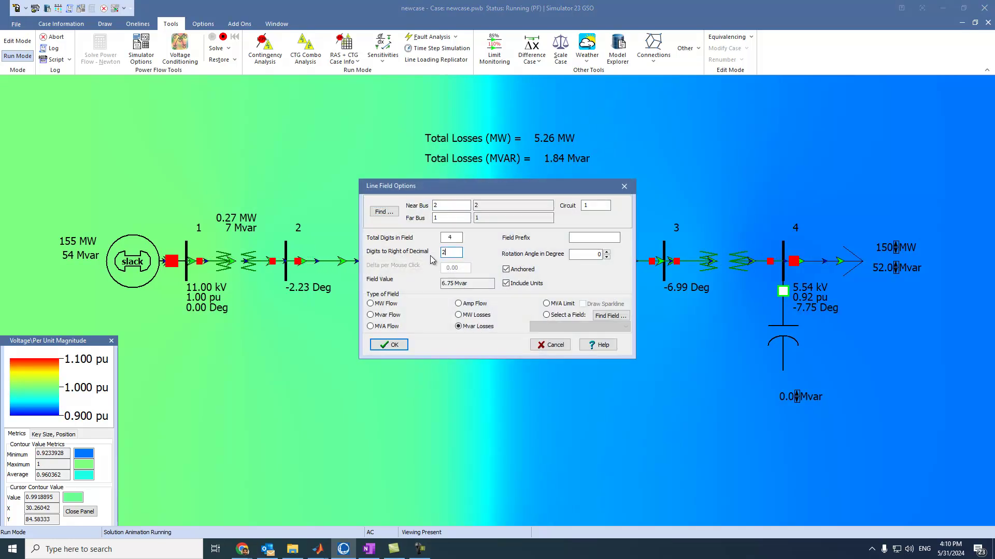
{"action": "left_click", "coordinate": [389, 347]}
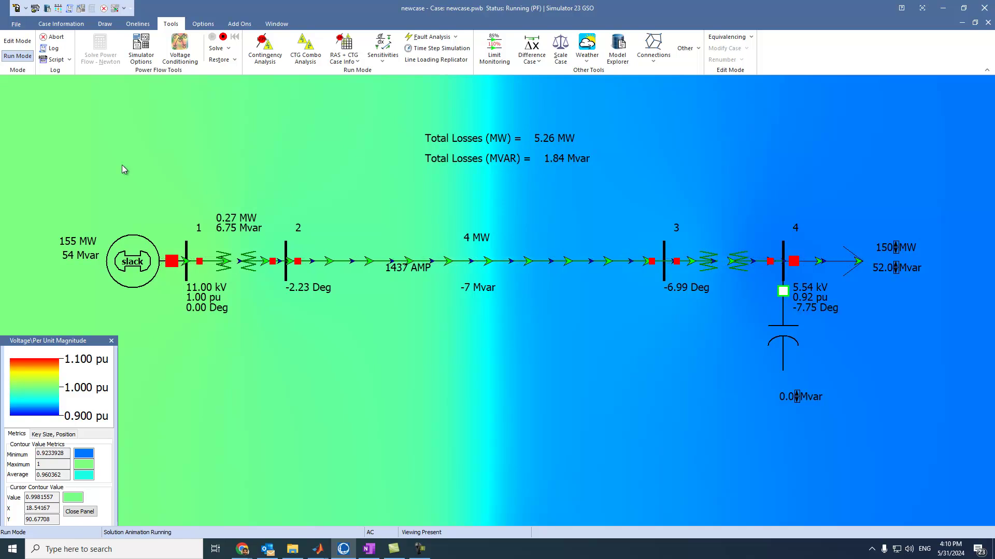
Open a maximized Bus View of bus 1, showing its generator supplying 155.259 MW and 53.835 Mvar.
{"action": "left_click", "coordinate": [144, 25]}
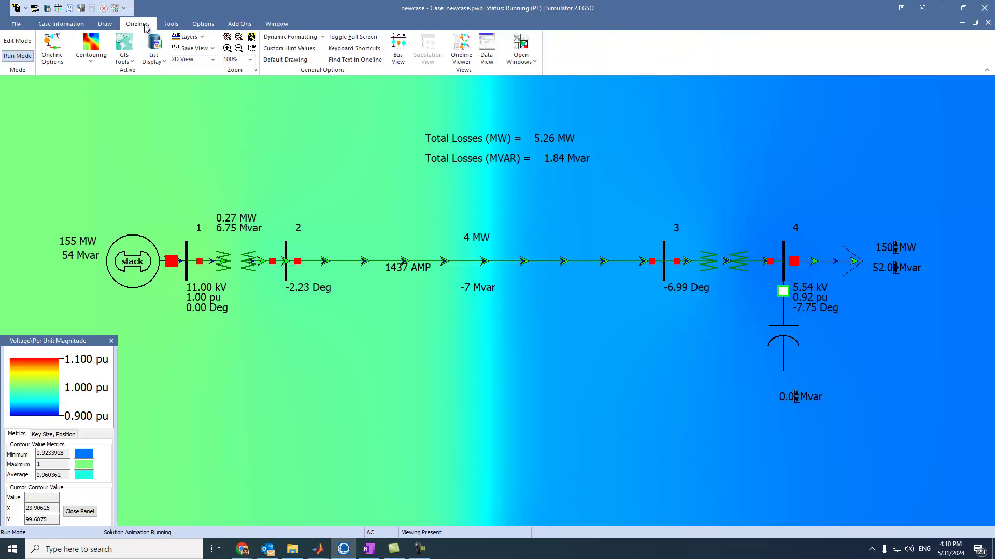
{"action": "left_click", "coordinate": [403, 53]}
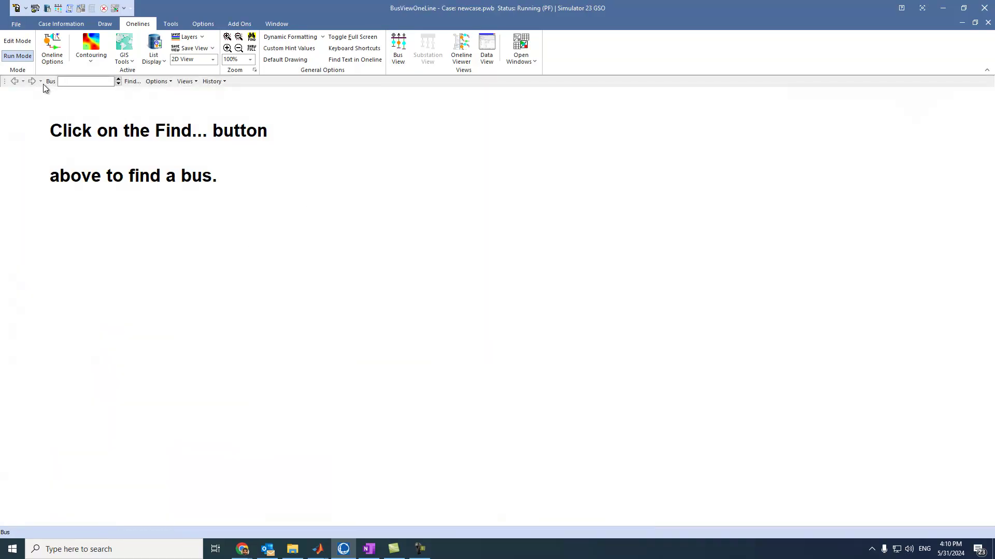
{"action": "left_click", "coordinate": [118, 80]}
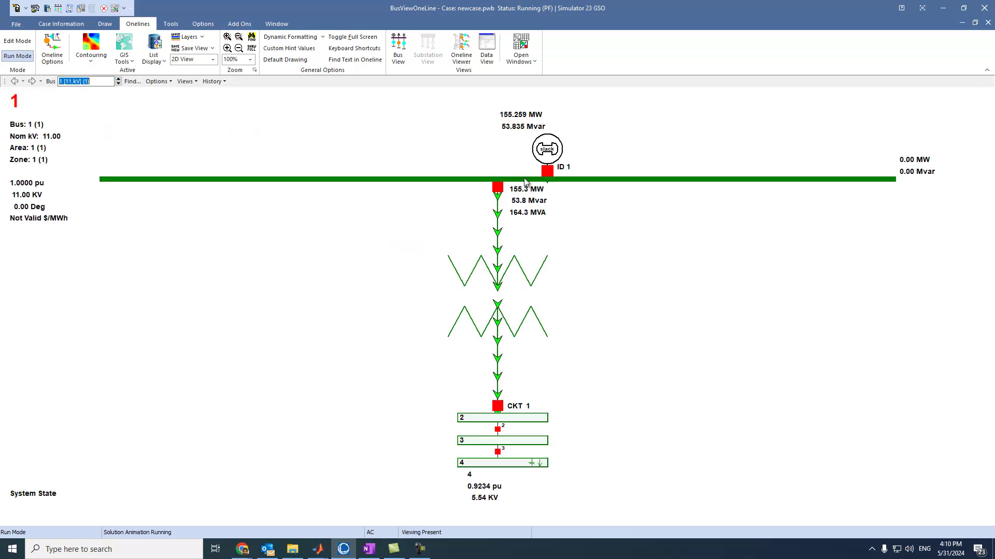
{"action": "left_click", "coordinate": [973, 23]}
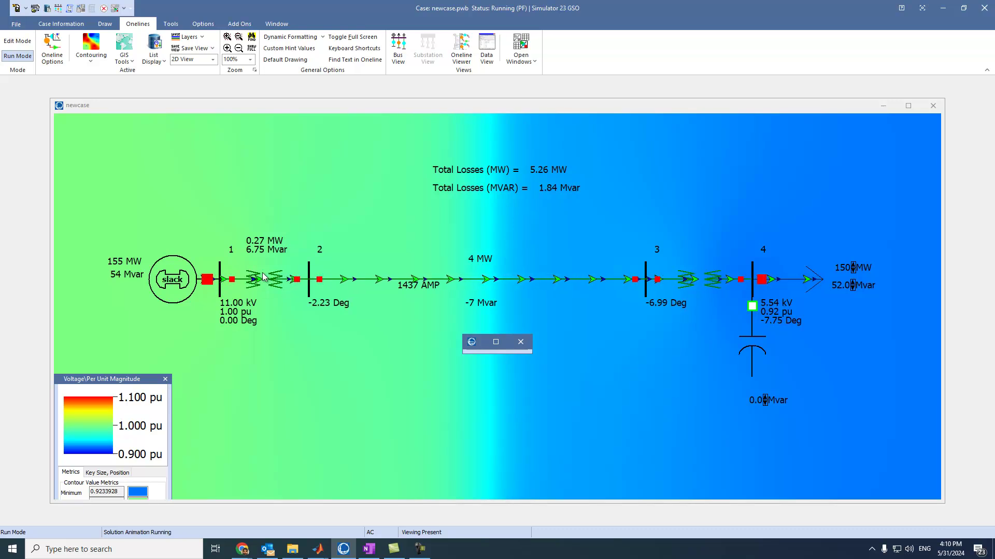
{"action": "left_click", "coordinate": [496, 342]}
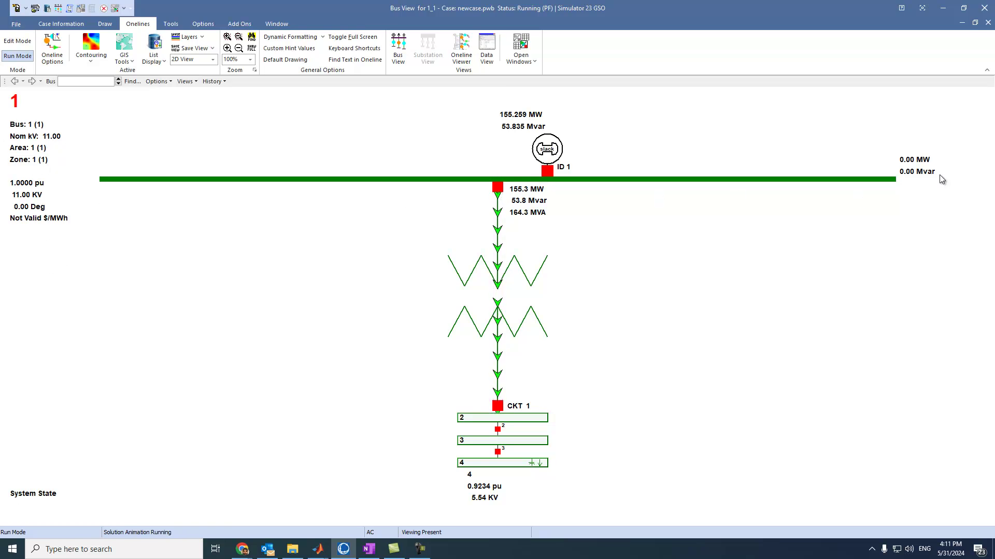
Switch the Bus View to bus 2 using the Choose a Bus list.
{"action": "left_click", "coordinate": [118, 81]}
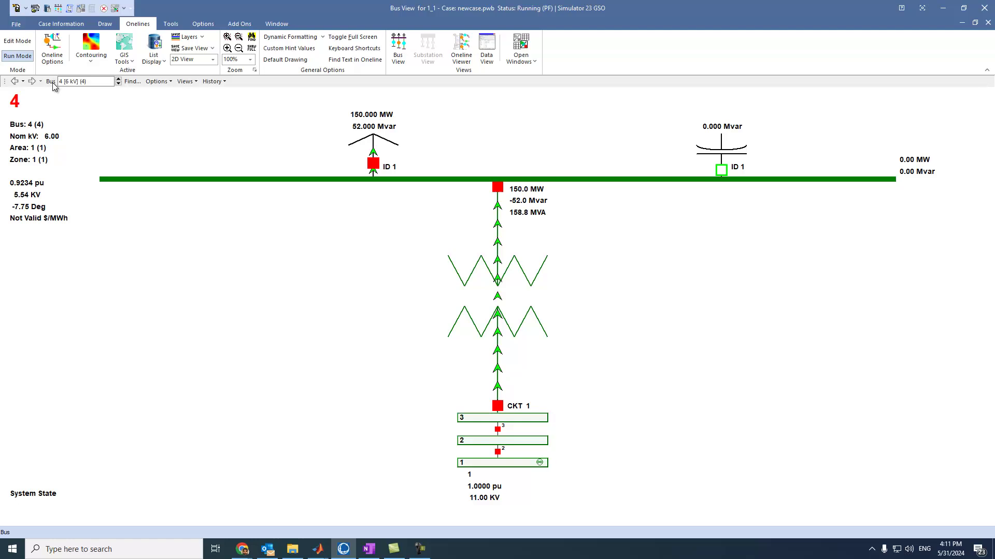
{"action": "left_click", "coordinate": [133, 83]}
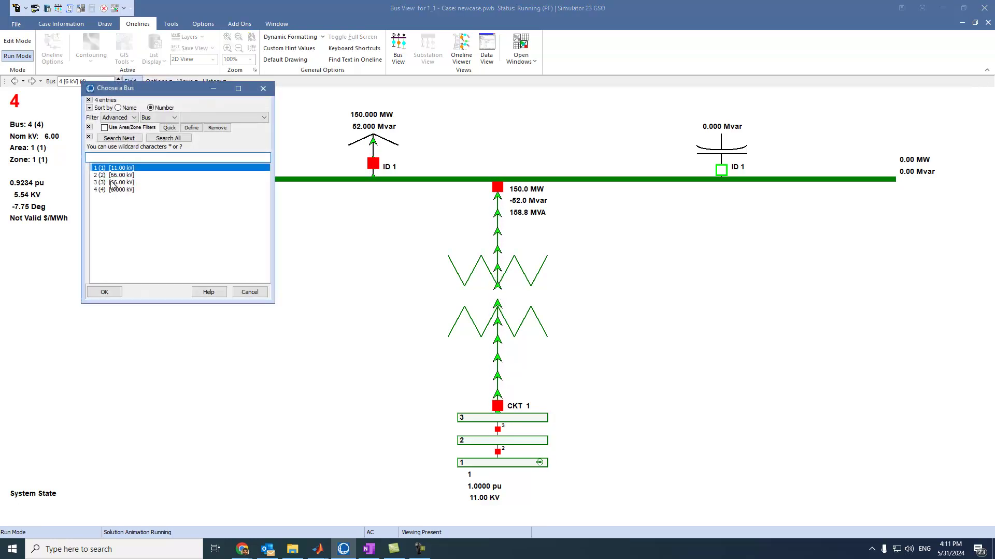
{"action": "left_click", "coordinate": [111, 176]}
{"action": "left_click", "coordinate": [104, 291]}
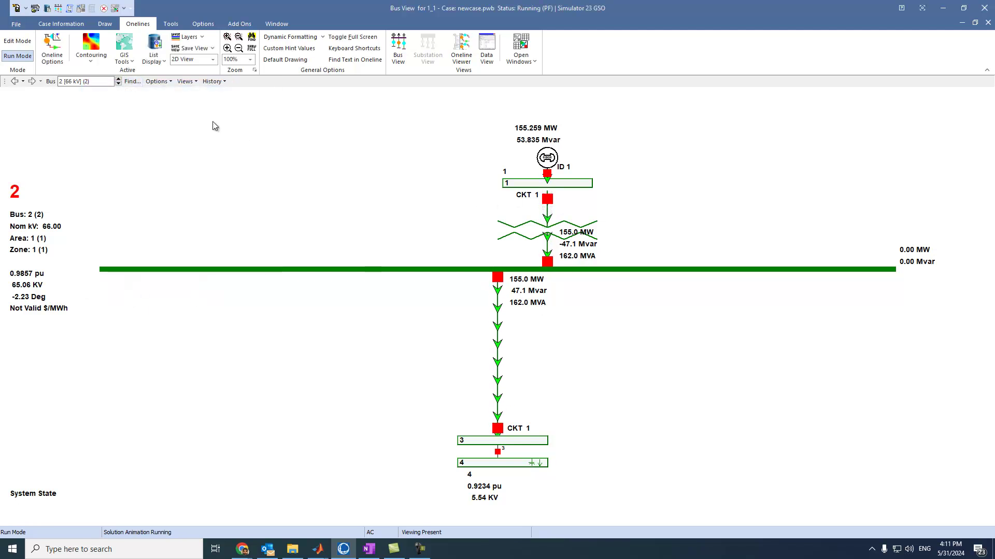
Show bus 4, then switch its shunt in to 40.927 Mvar and back out of service.
{"action": "left_click", "coordinate": [132, 81]}
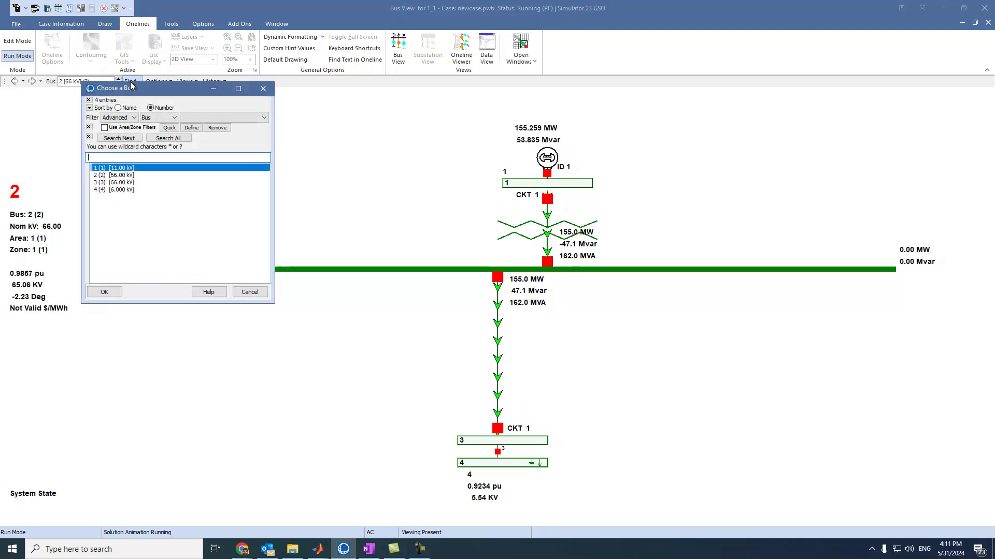
{"action": "left_click", "coordinate": [117, 190]}
{"action": "left_click", "coordinate": [104, 292]}
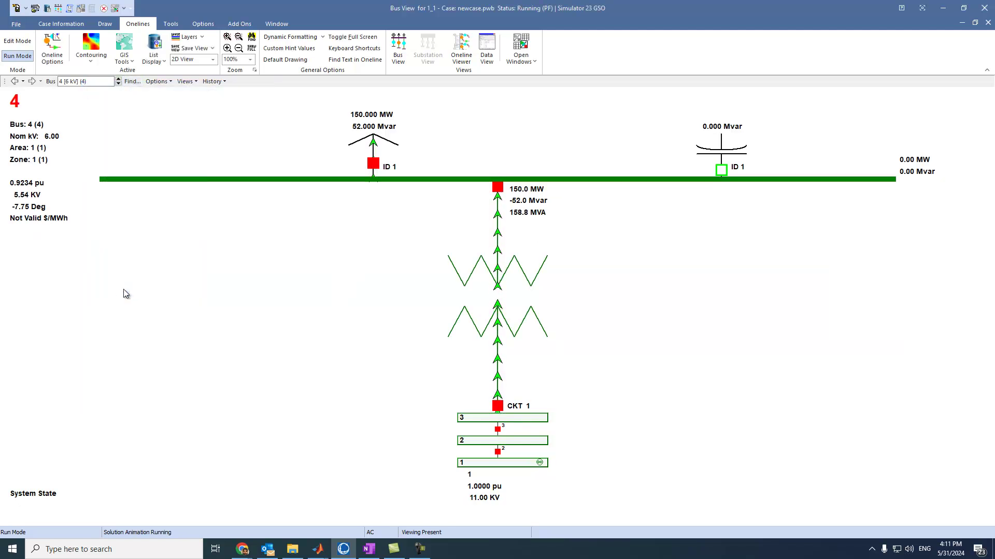
{"action": "left_click", "coordinate": [722, 170]}
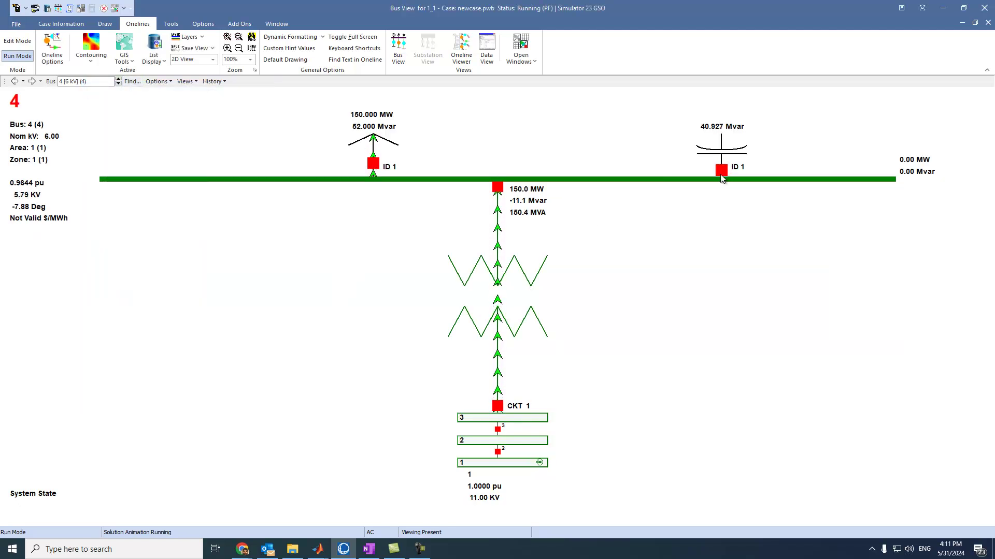
{"action": "left_click", "coordinate": [721, 170]}
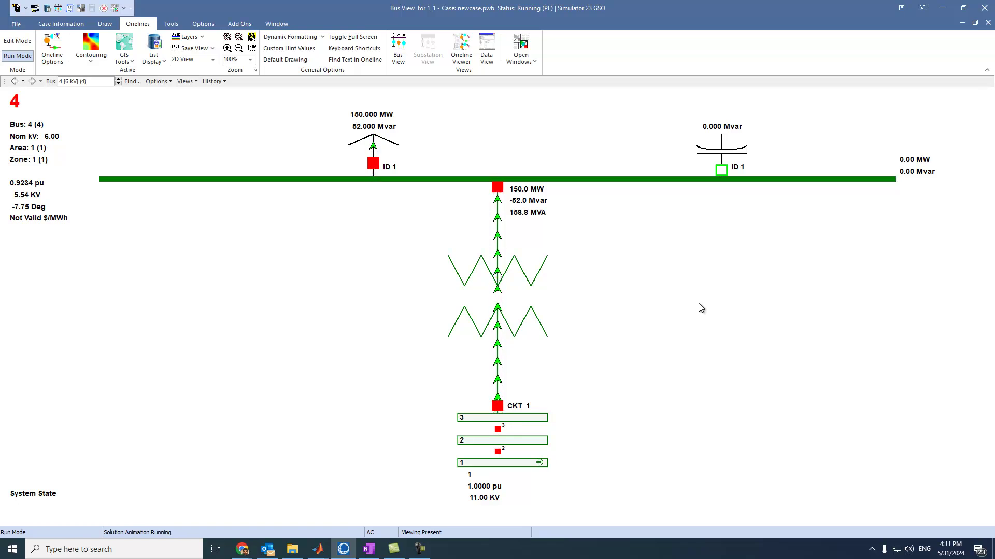
Open bus 1's Data View, pause the solution animation, and maximize the Data View window.
{"action": "left_click", "coordinate": [495, 55]}
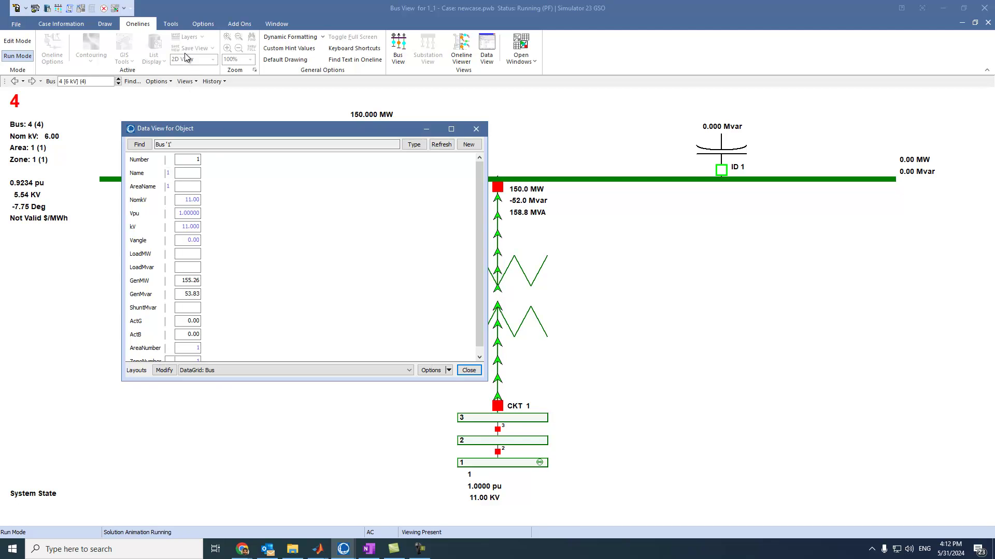
{"action": "left_click", "coordinate": [171, 26]}
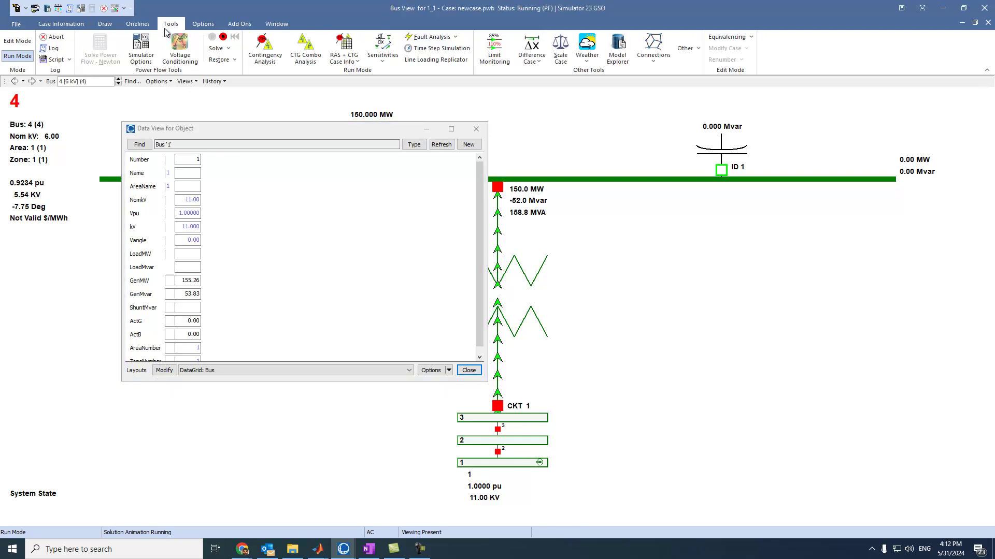
{"action": "left_click", "coordinate": [224, 40]}
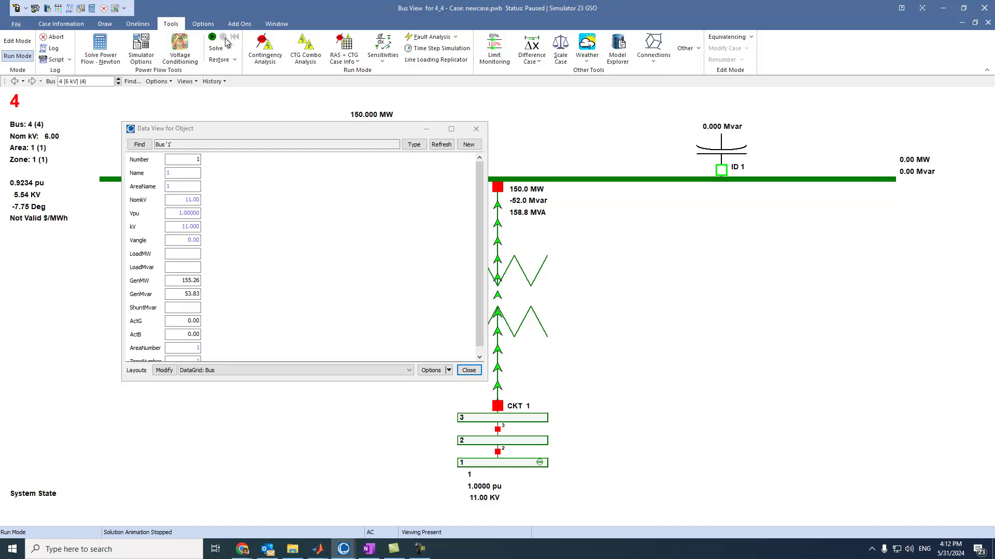
{"action": "left_click", "coordinate": [452, 128]}
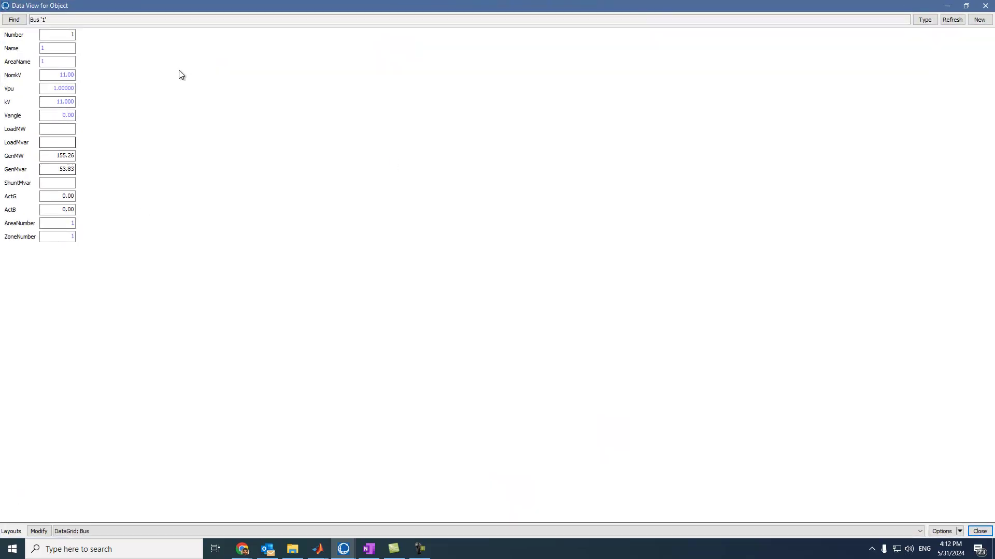
Show the data for bus 2 and then bus 3 in the Data View.
{"action": "left_click", "coordinate": [22, 23]}
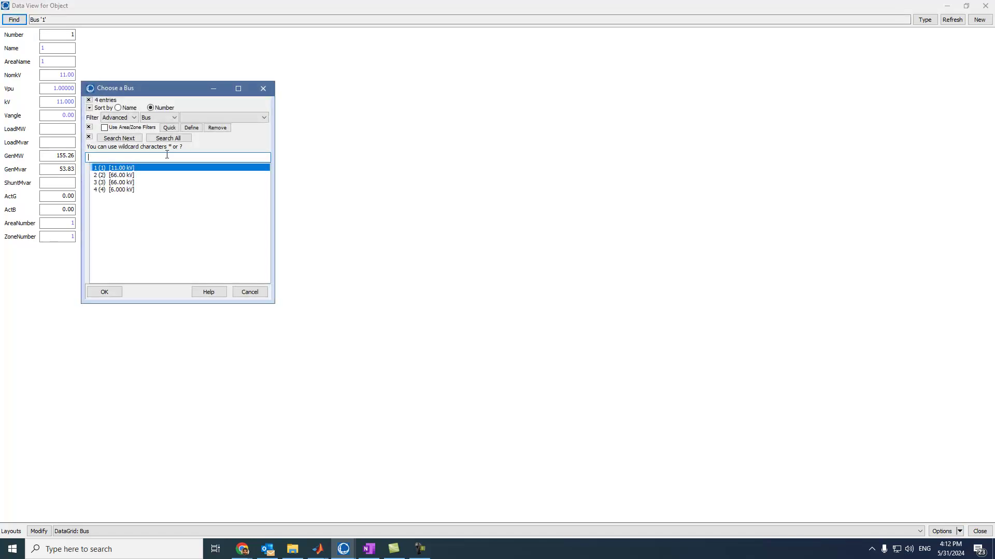
{"action": "left_click", "coordinate": [114, 176]}
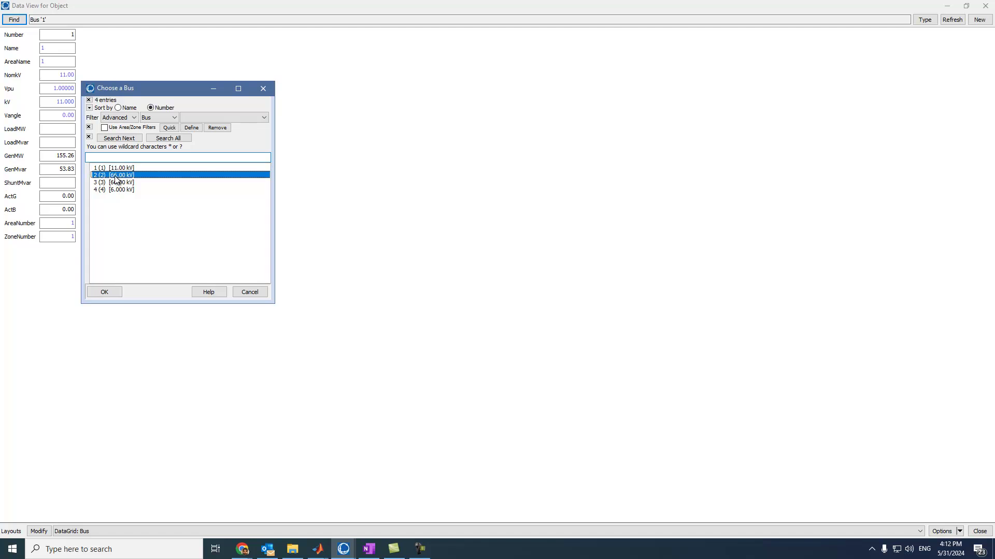
{"action": "left_click", "coordinate": [111, 293]}
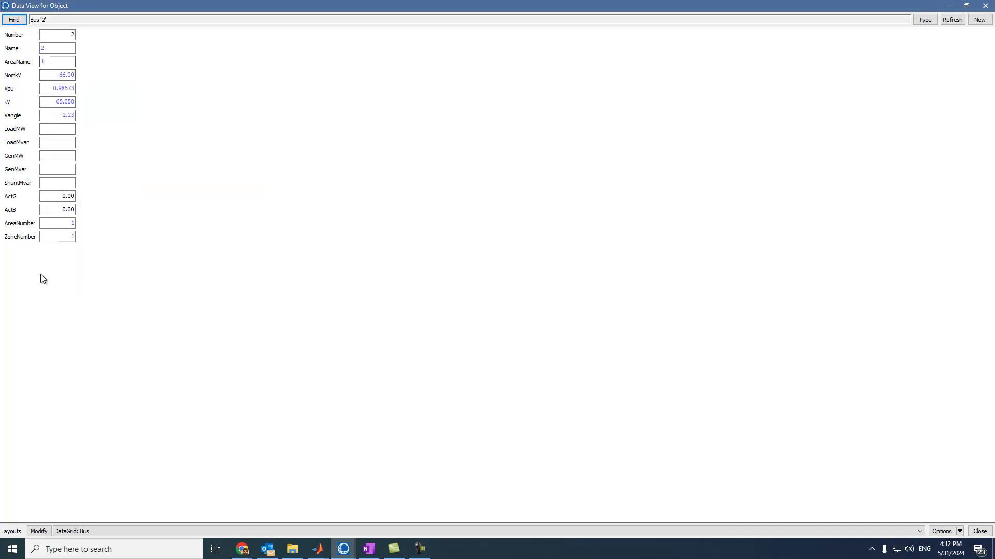
{"action": "left_click", "coordinate": [11, 19]}
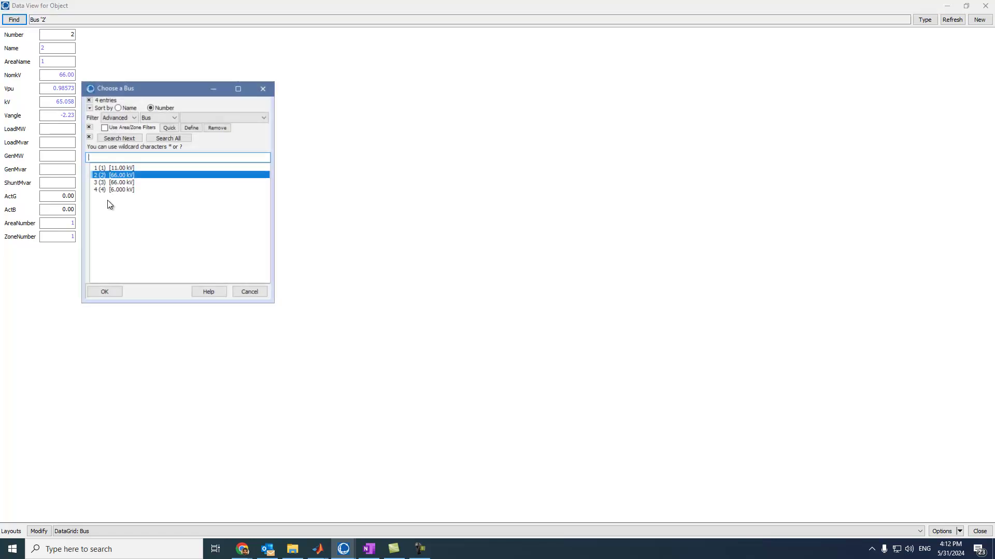
{"action": "left_click", "coordinate": [110, 183]}
{"action": "left_click", "coordinate": [106, 293]}
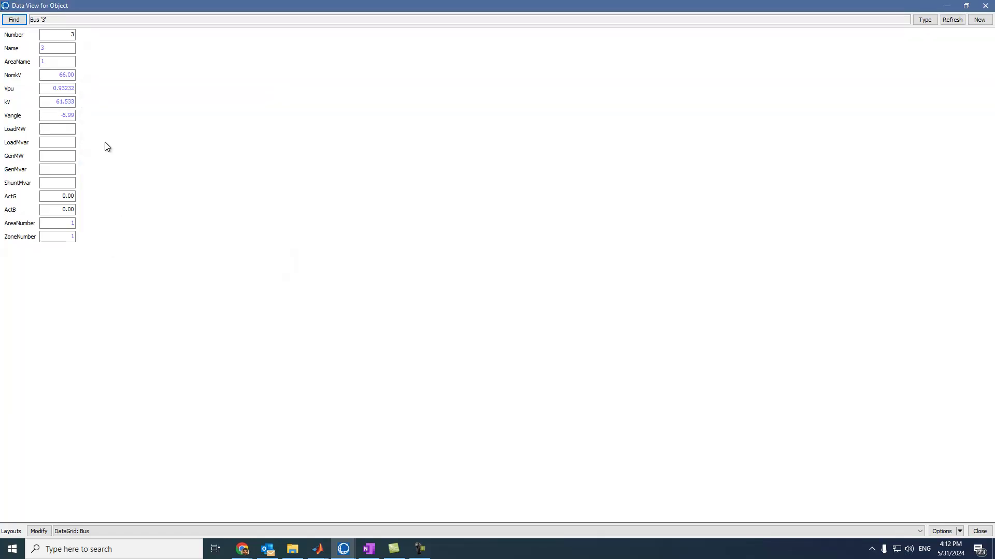
Show bus 4's data, then close the Data View window.
{"action": "left_click", "coordinate": [17, 23]}
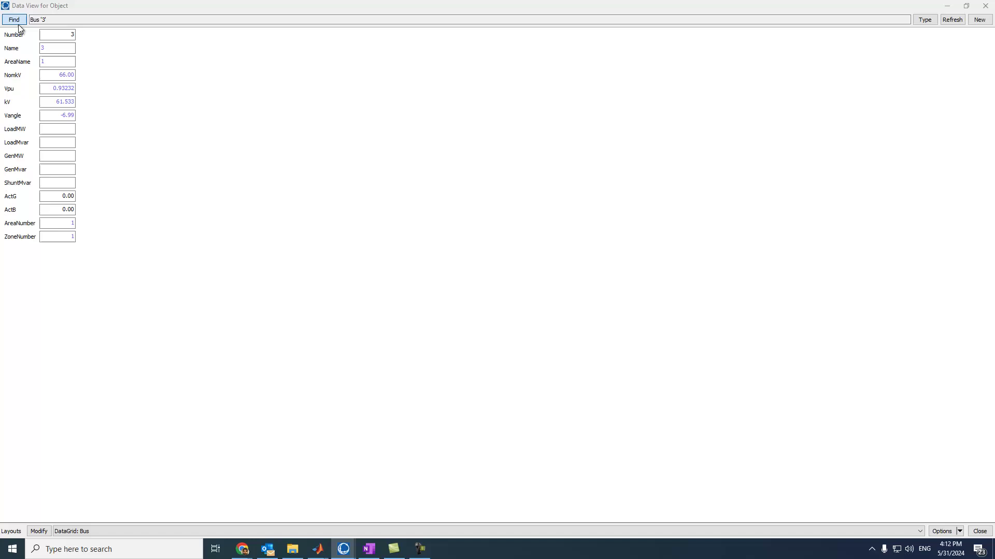
{"action": "left_click", "coordinate": [124, 190]}
{"action": "left_click", "coordinate": [104, 292]}
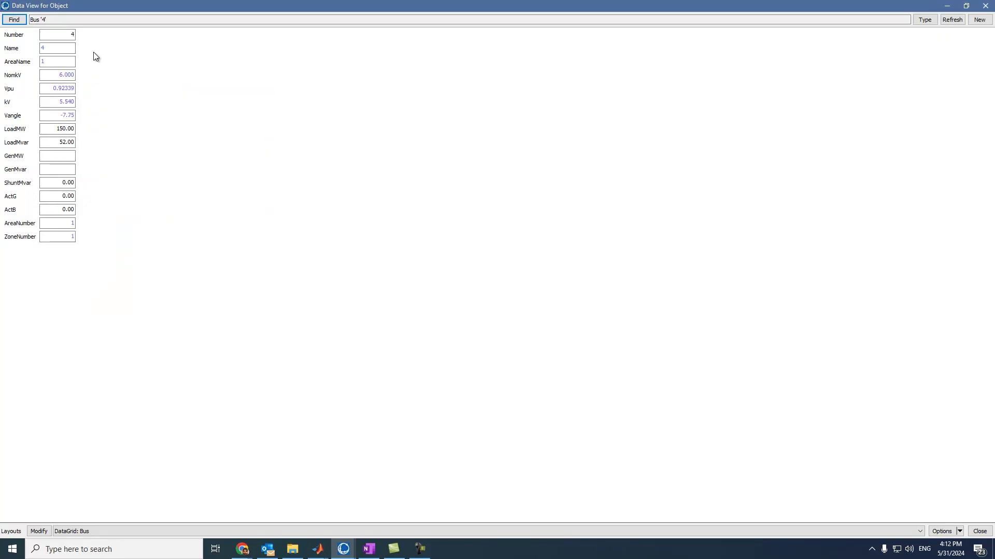
{"action": "left_click", "coordinate": [984, 5]}
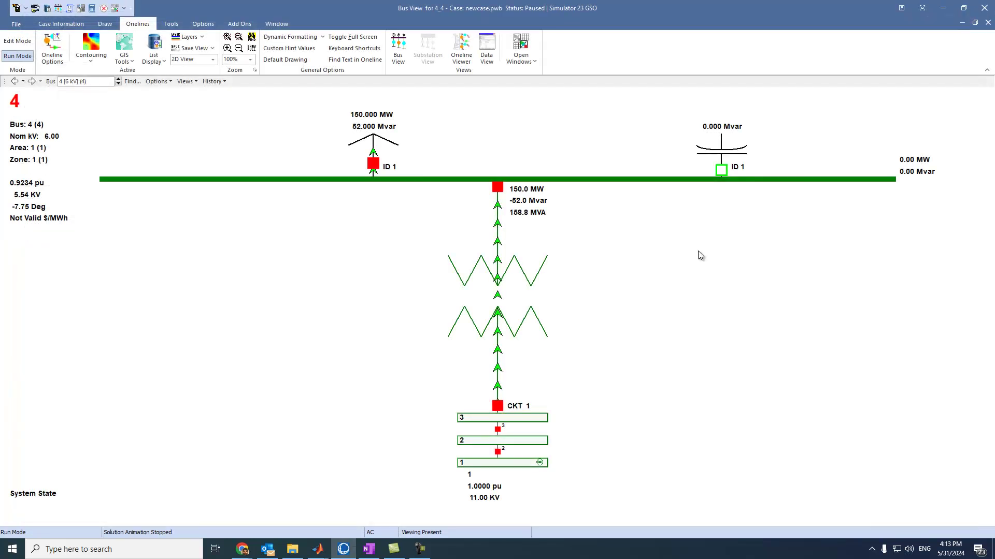
Close the bus 4 Bus View and expand Solution Details on the Case Information tab.
{"action": "left_click", "coordinate": [988, 23]}
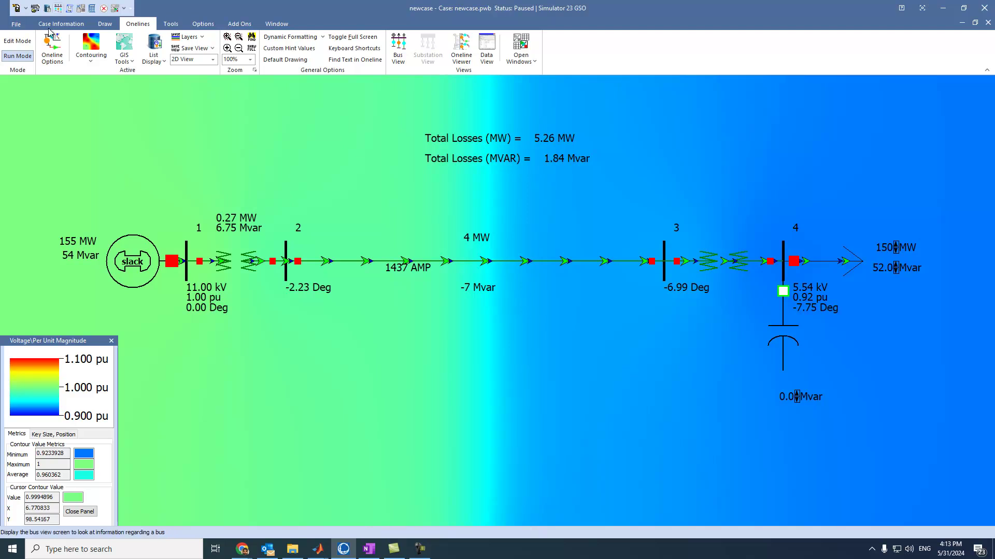
{"action": "left_click", "coordinate": [61, 24]}
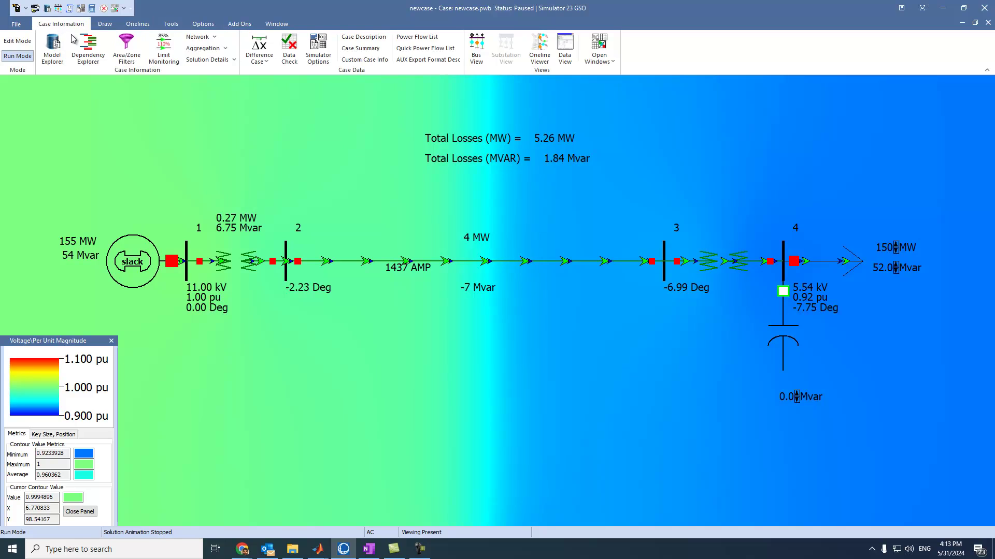
{"action": "left_click", "coordinate": [232, 60]}
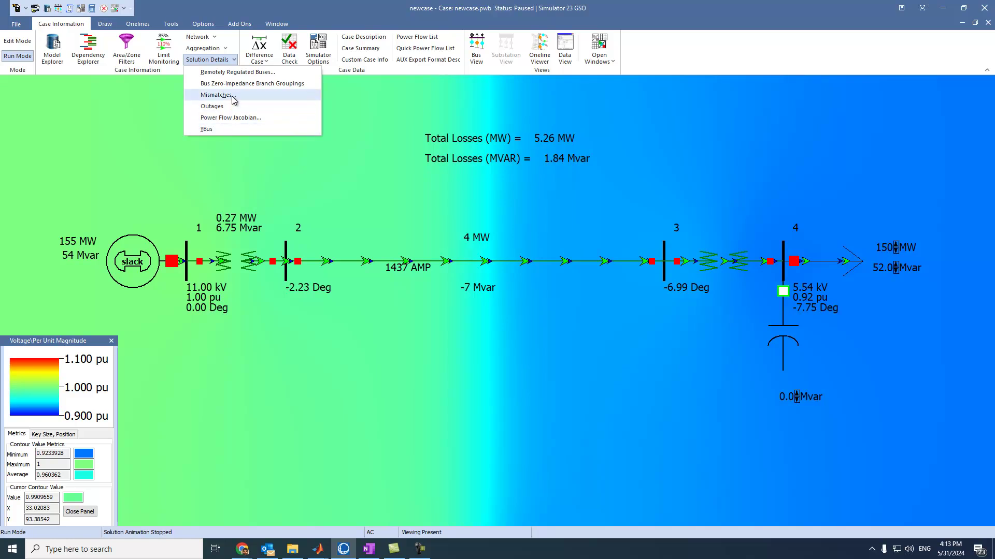
Open the YBus table from Solution Details, move its window aside, then maximize it to show the matrix.
{"action": "left_click", "coordinate": [213, 130]}
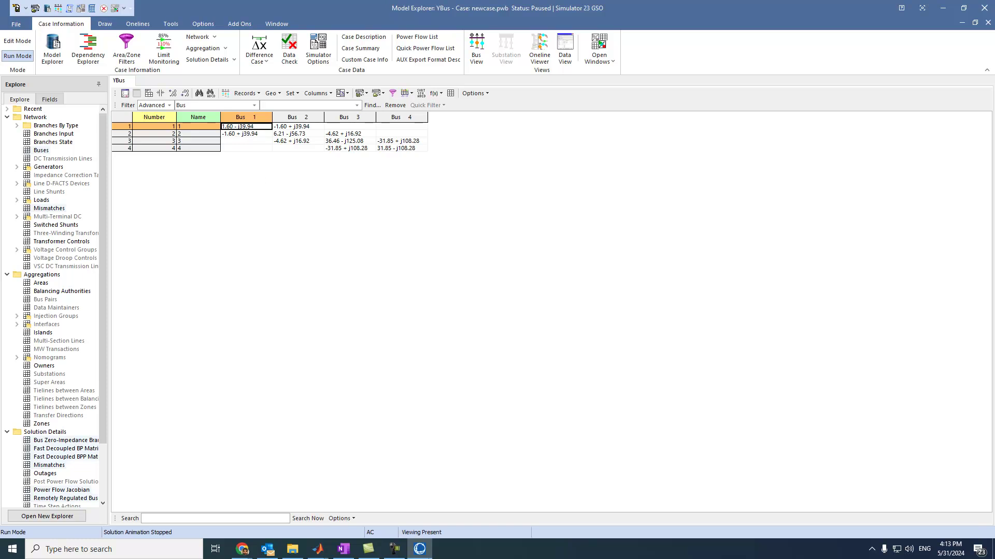
{"action": "left_click", "coordinate": [975, 24]}
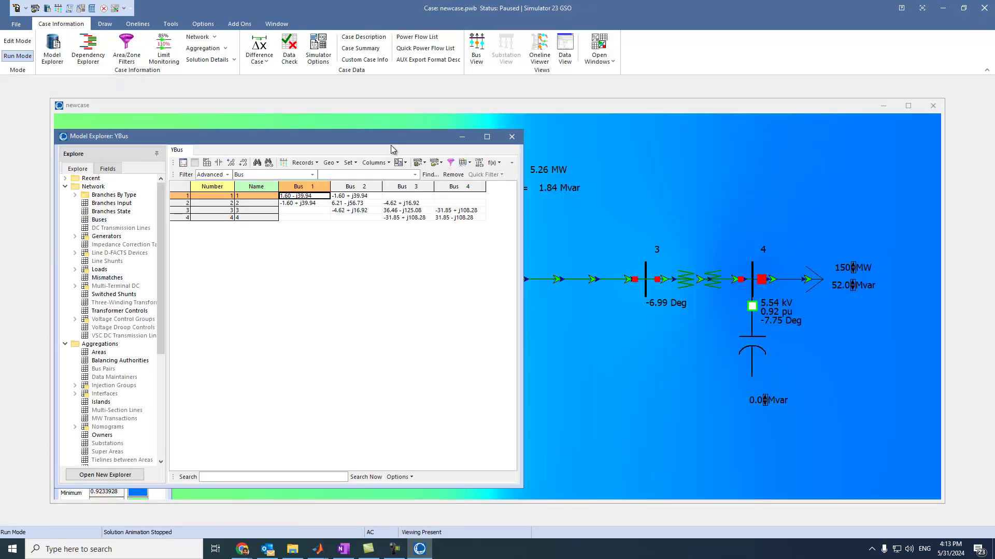
{"action": "left_click_drag", "start_coordinate": [391, 140], "coordinate": [442, 383]}
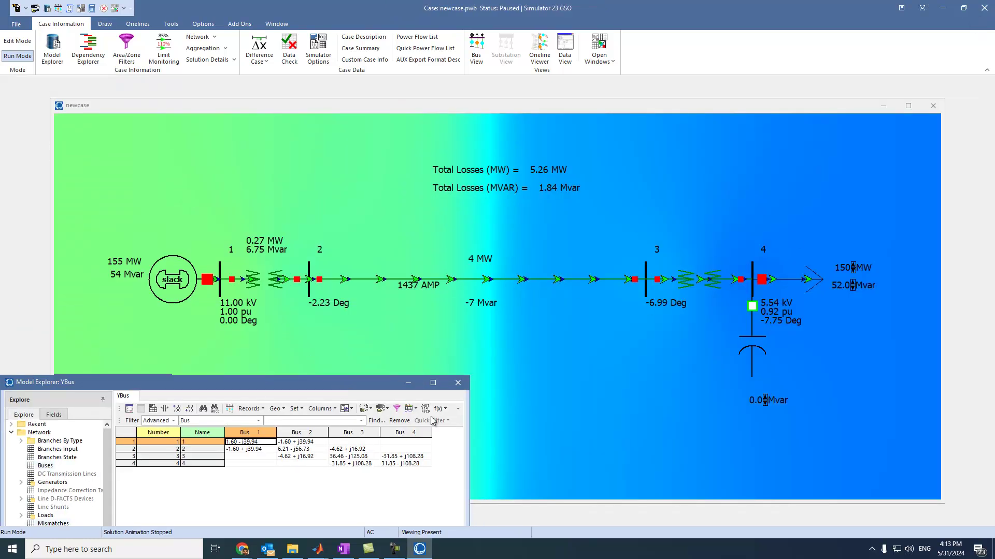
{"action": "left_click", "coordinate": [442, 383]}
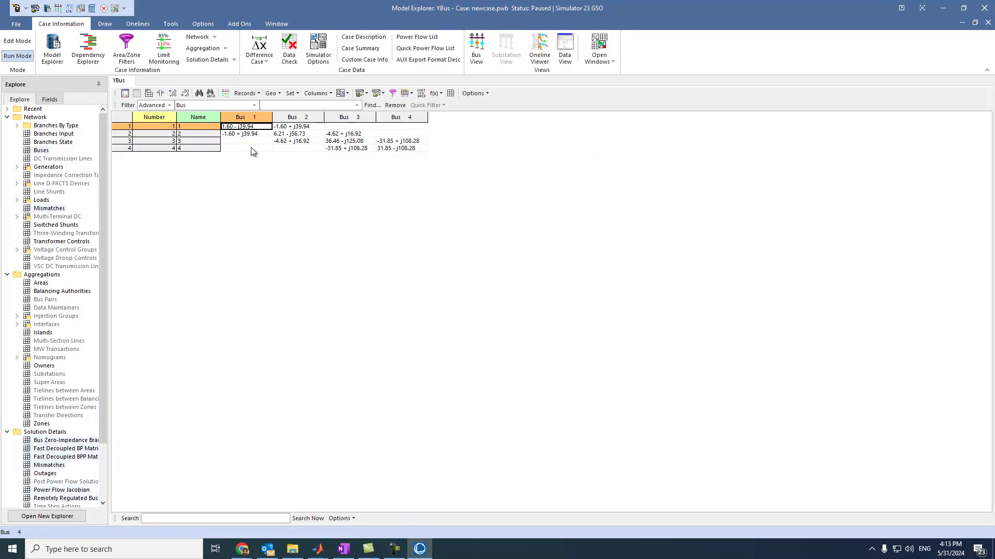